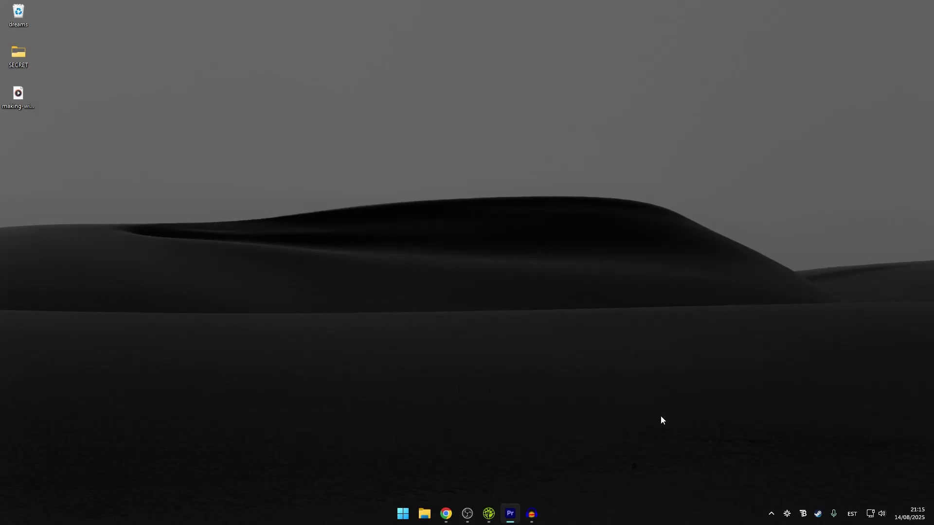
In Twinkle Tray, set ZOWIE XL LCD brightness to 81 and the 27M1N3200V monitor to 2
click(788, 514)
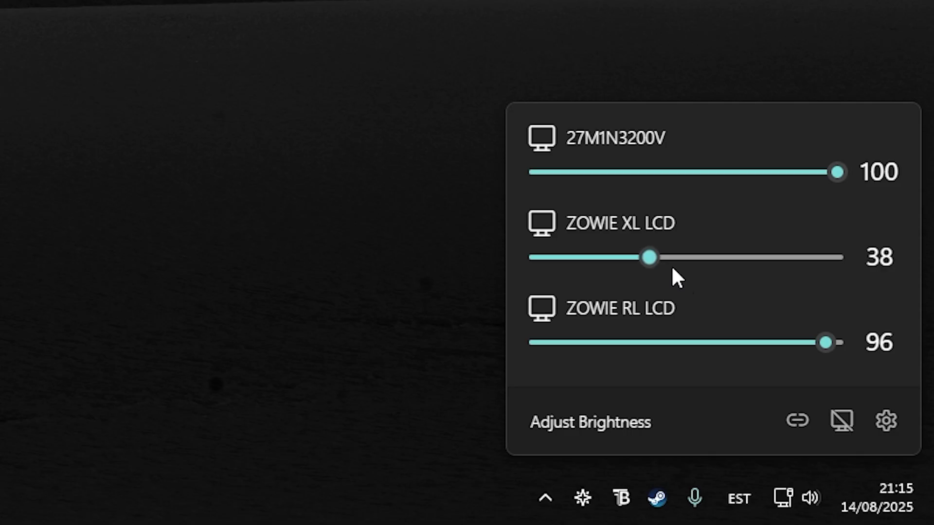
drag(645, 261, 738, 262)
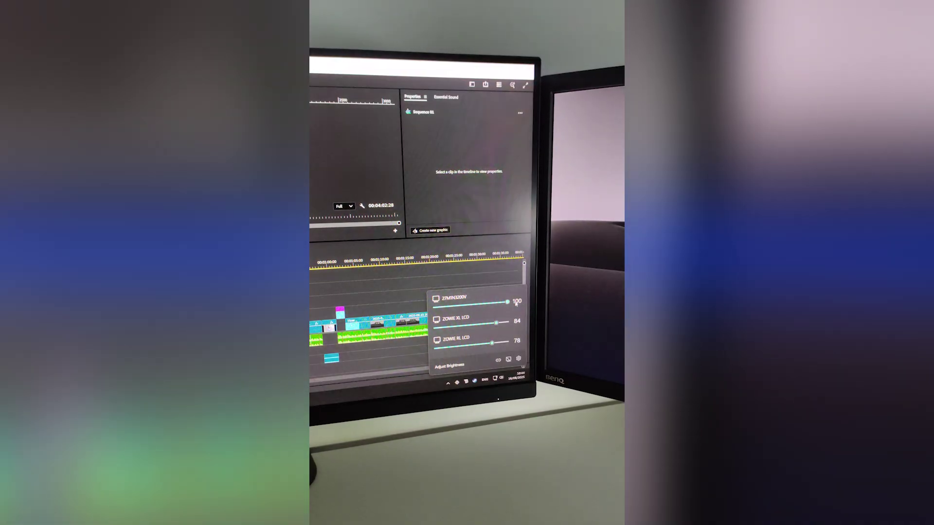
mouse_move(468, 305)
mouse_down()
mouse_move(437, 309)
mouse_move(465, 310)
mouse_up()
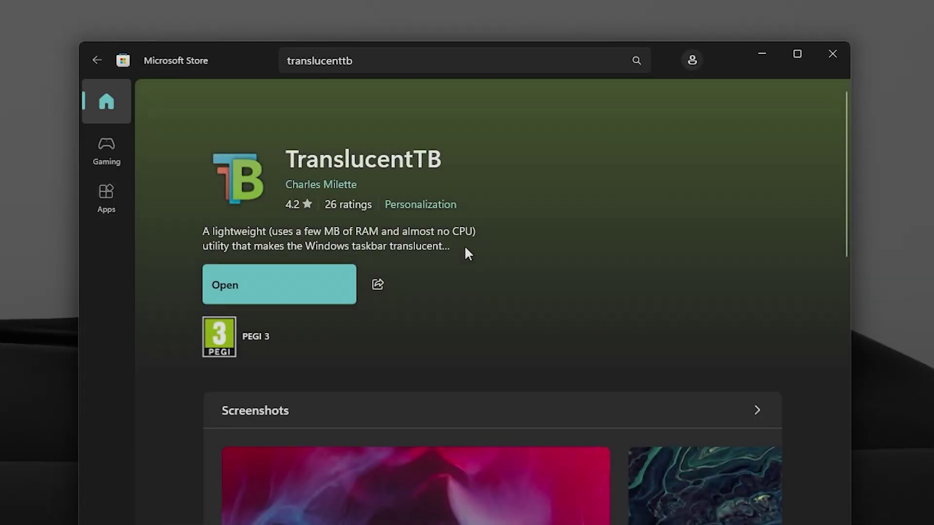
Launch TranslucentTB from its Store page and set the Desktop taskbar style to Blur
click(263, 293)
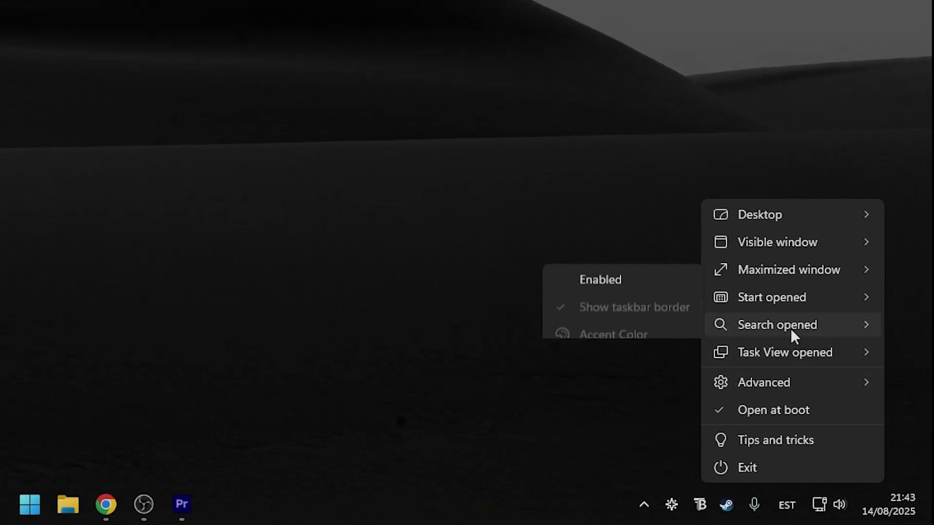
mouse_move(828, 317)
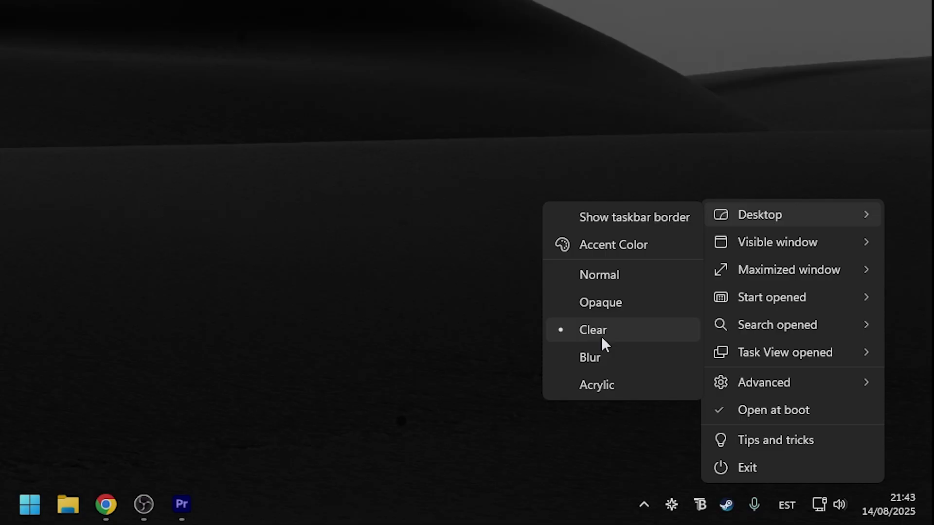
click(603, 359)
right_click(671, 504)
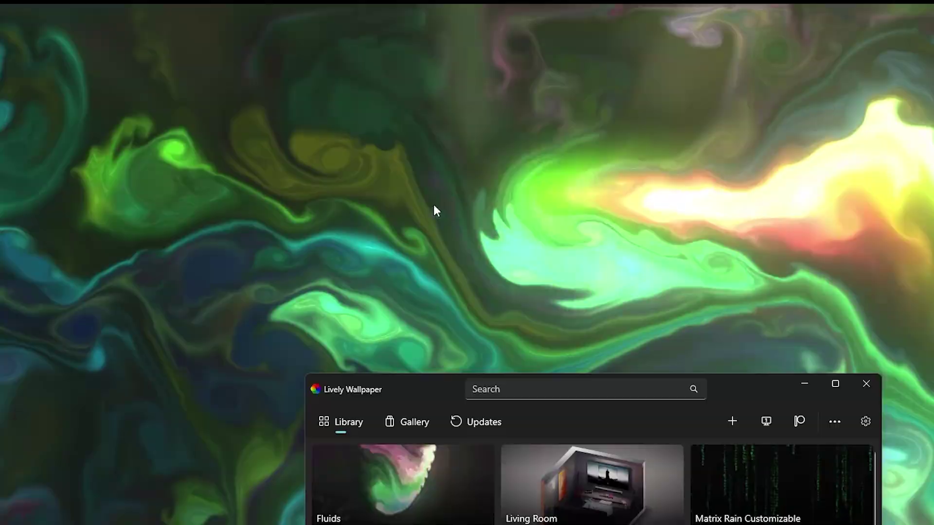
View the Fluids animated wallpaper on the bare desktop, then return to Lively to add a wallpaper
key(super+d)
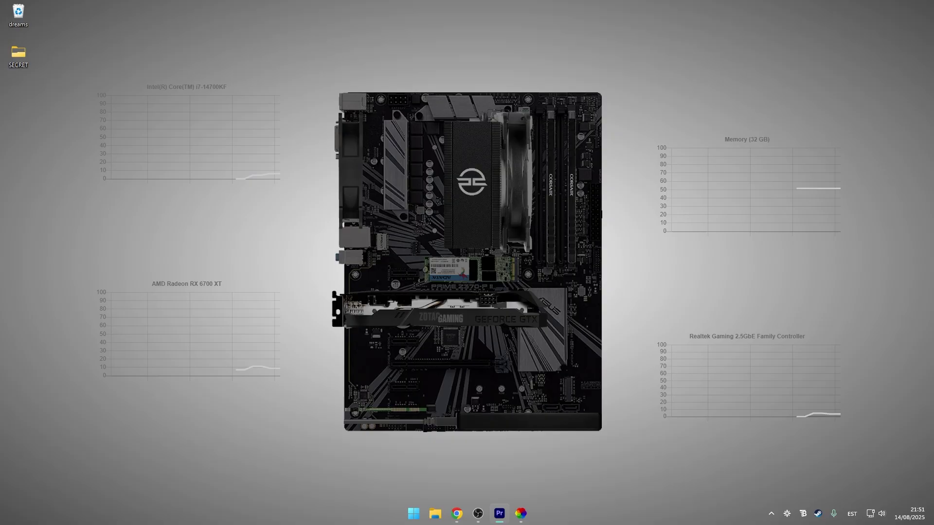
key(super+d)
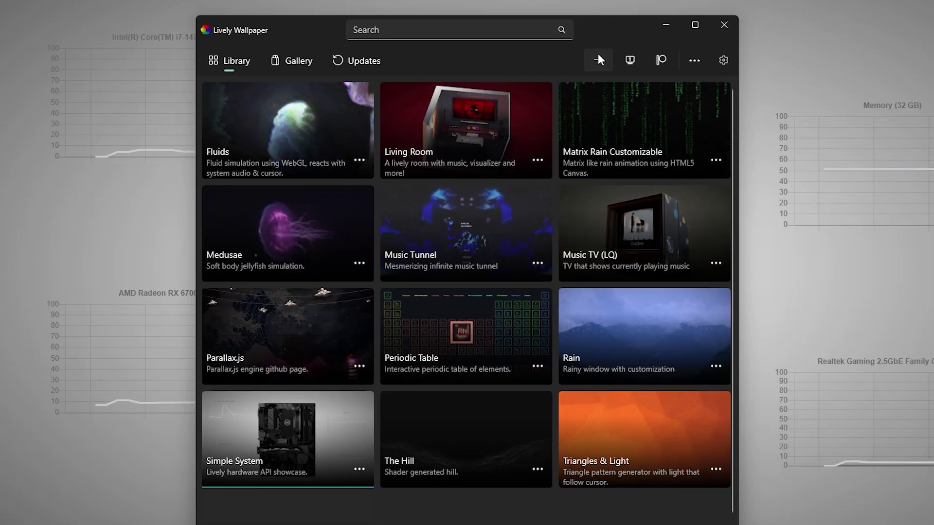
click(597, 54)
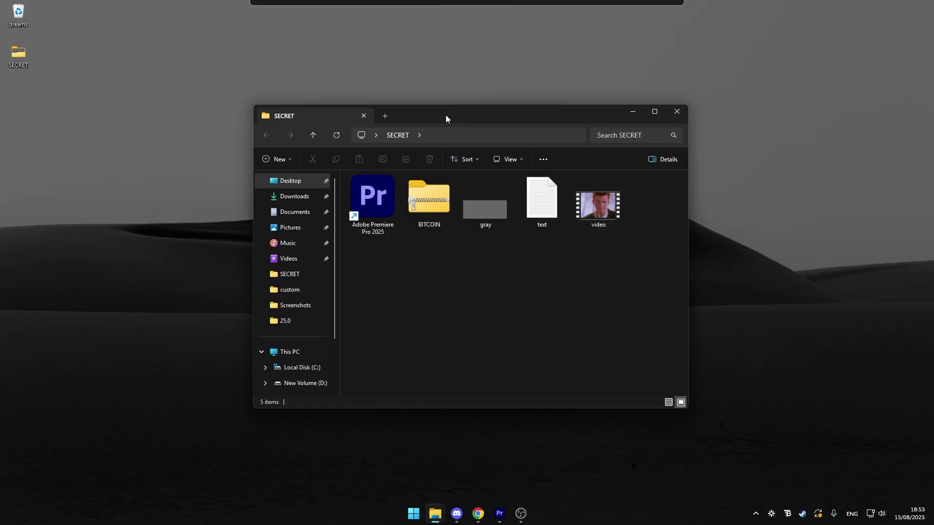
QuickLook-preview BITCOIN.7z, the gray image and the text file in SECRET, closing each preview
drag(446, 115, 439, 110)
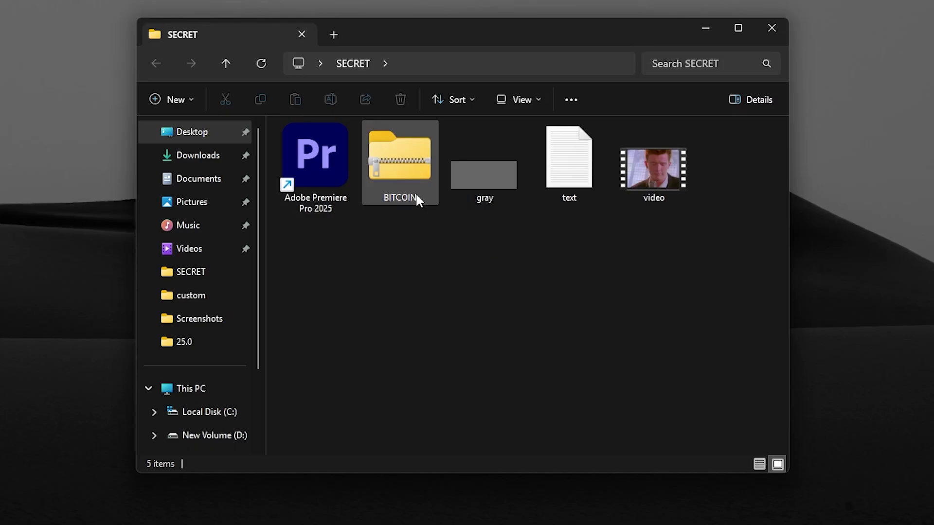
click(445, 217)
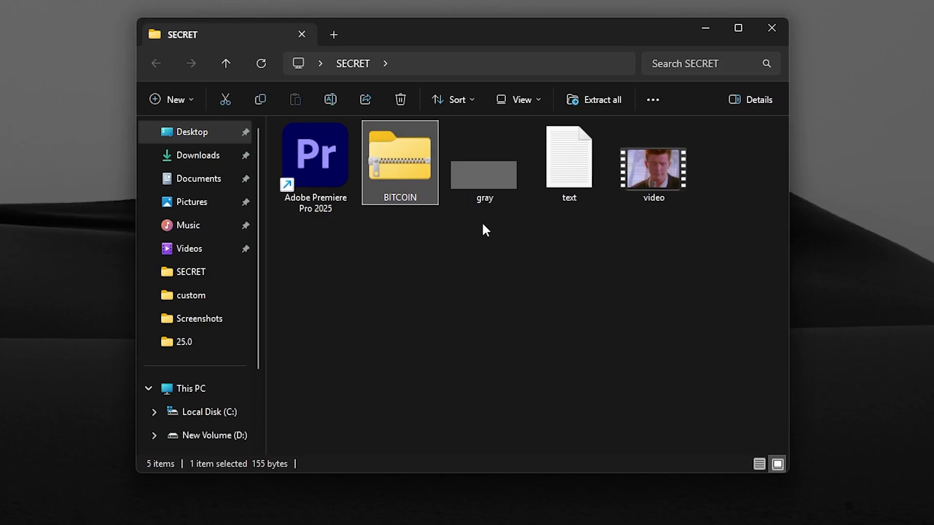
key(space)
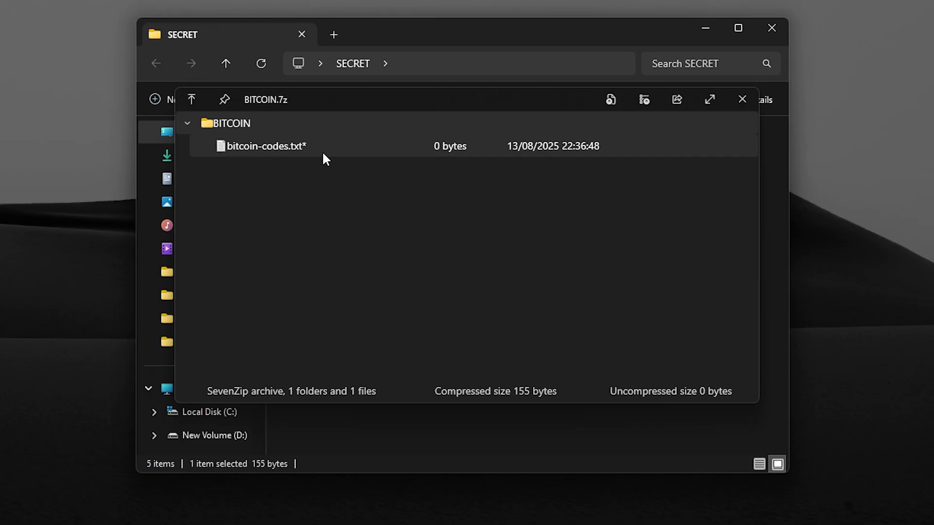
key(space)
click(501, 202)
key(space)
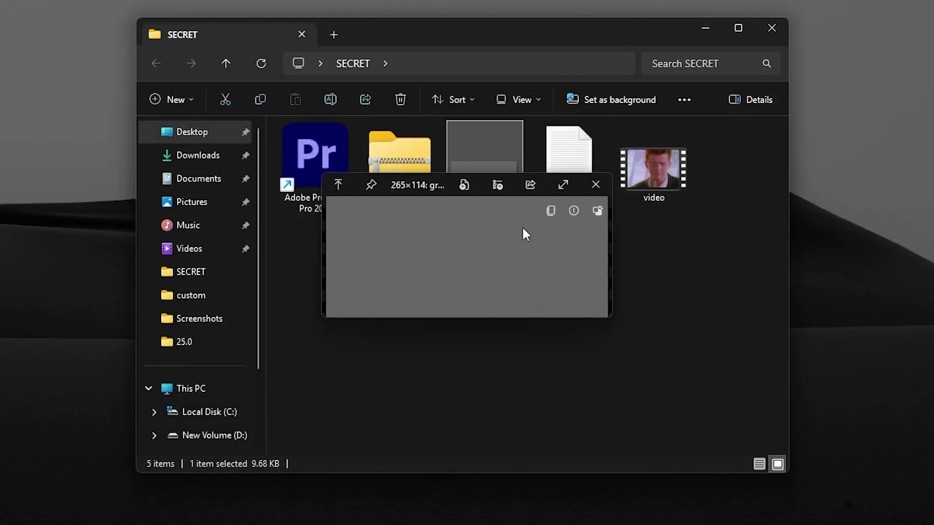
key(space)
click(550, 200)
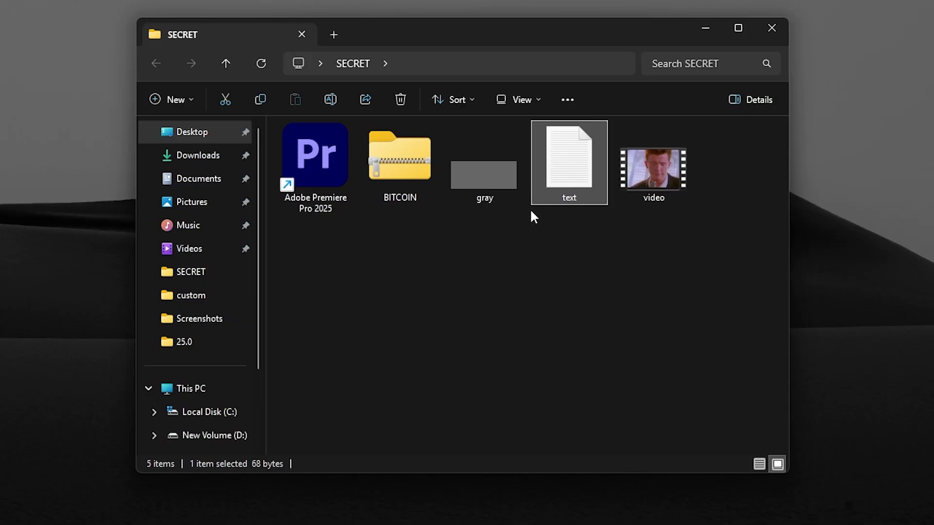
key(space)
drag(385, 37, 440, 175)
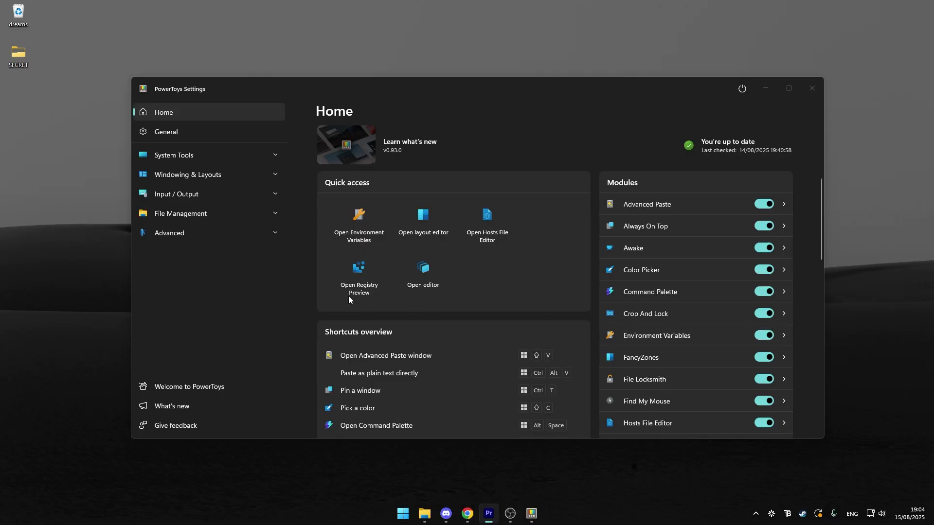
Under System Tools, browse the Advanced Paste, Awake and Command Palette settings pages
click(200, 155)
click(205, 175)
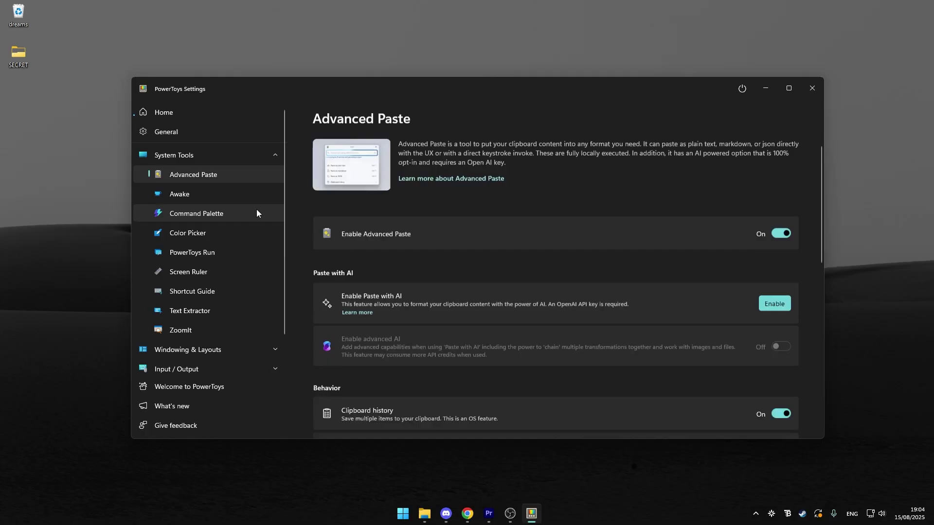
click(206, 194)
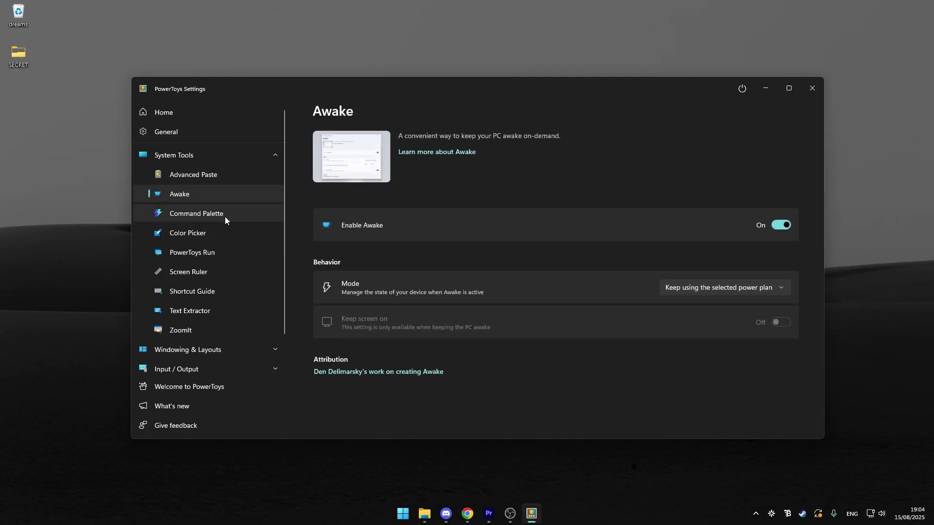
click(225, 217)
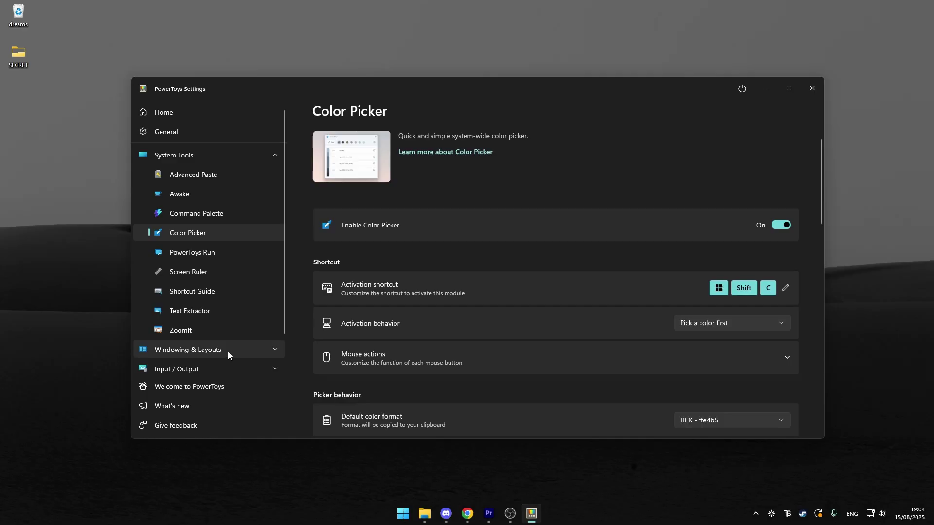
Expand the Windowing & Layouts, Input / Output and File Management groups in the sidebar
click(228, 350)
scroll(218, 304, down, 5)
click(217, 329)
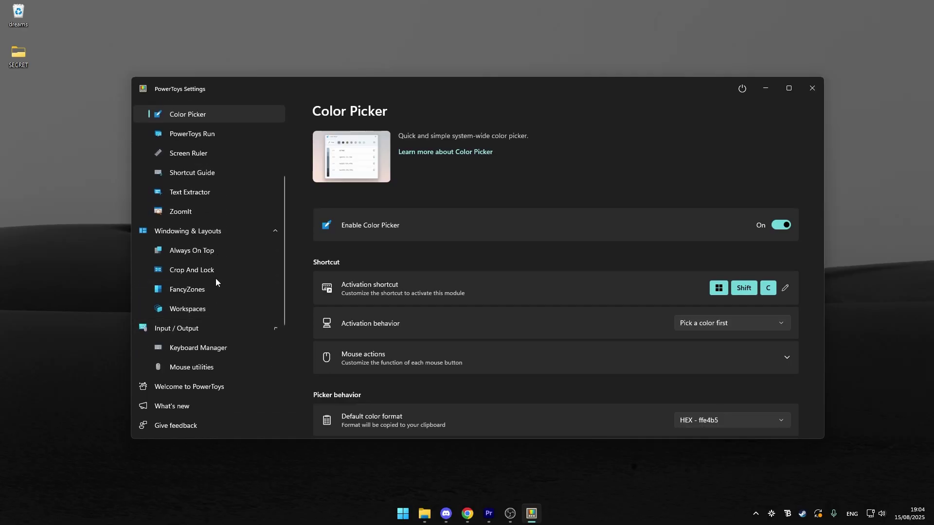
scroll(215, 279, down, 3)
click(228, 344)
scroll(223, 291, down, 3)
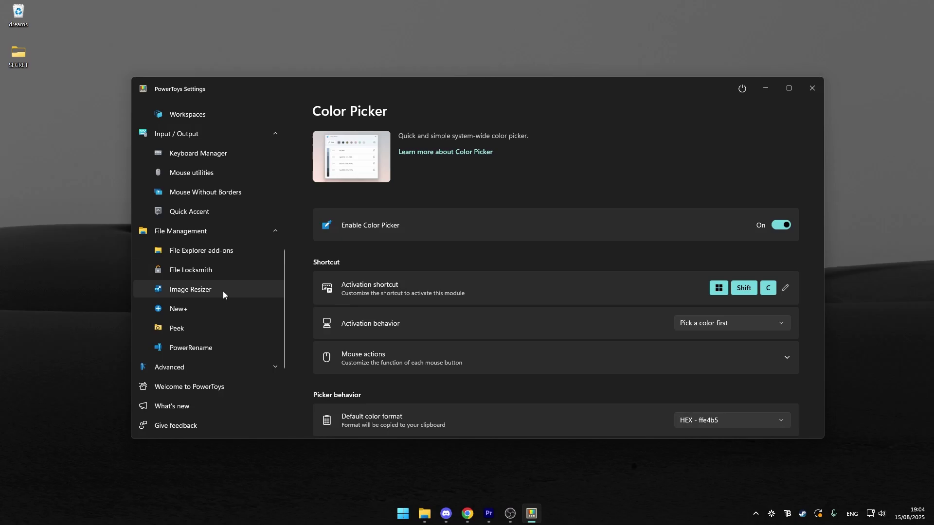
scroll(223, 291, up, 6)
Over the desktop, open Command Palette, compute 53+35 to get 88, and dismiss it
key(super+d)
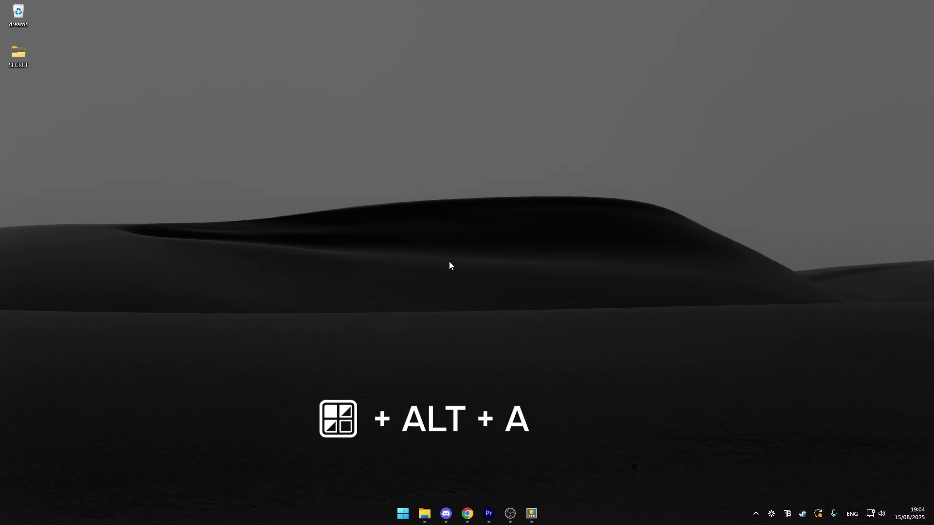
key(super+alt+a)
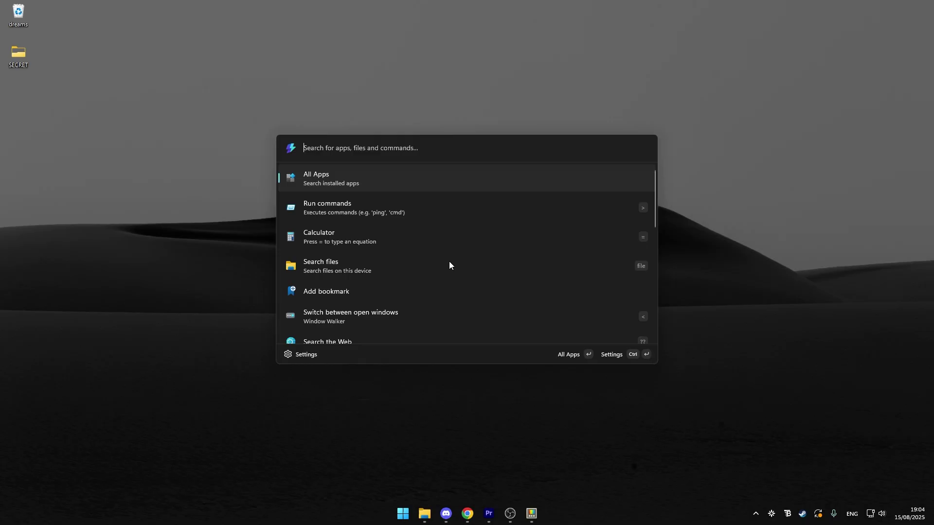
scroll(466, 280, down, 3)
scroll(466, 280, up, 3)
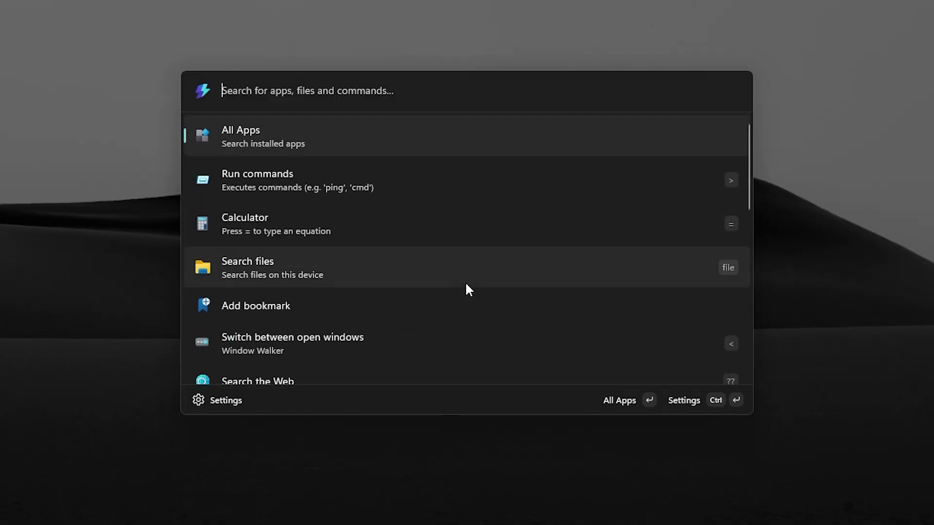
text(53+35)
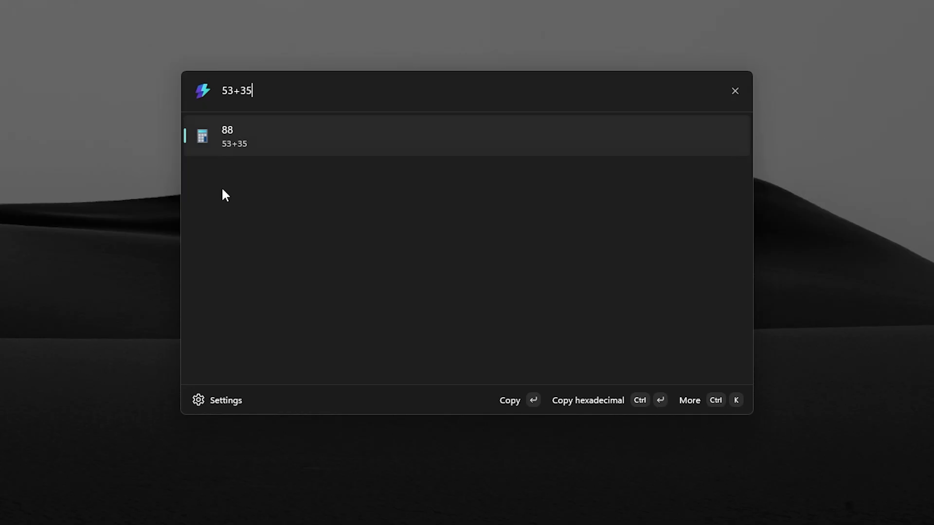
key(Return)
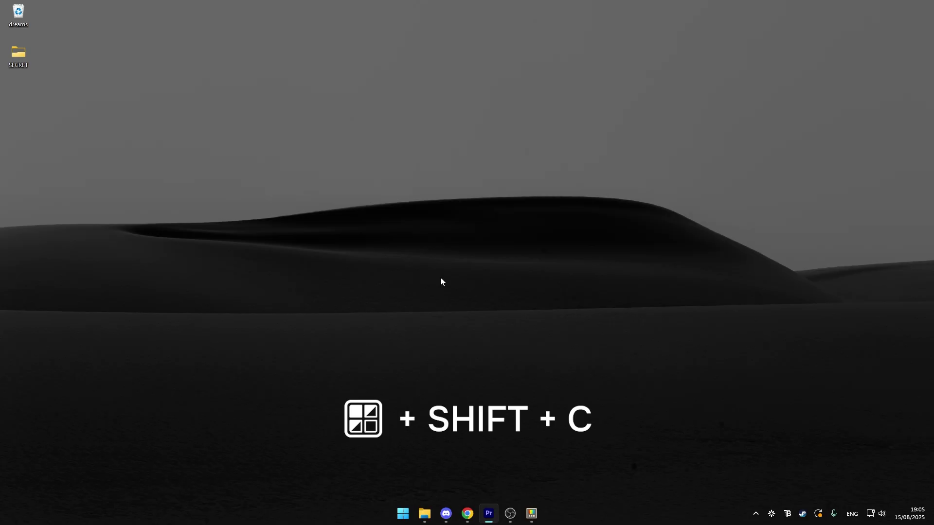
Sample the dune's dark colour with Color Picker, yielding HEX 030303 and rgb(3, 3, 3)
key(super+shift+c)
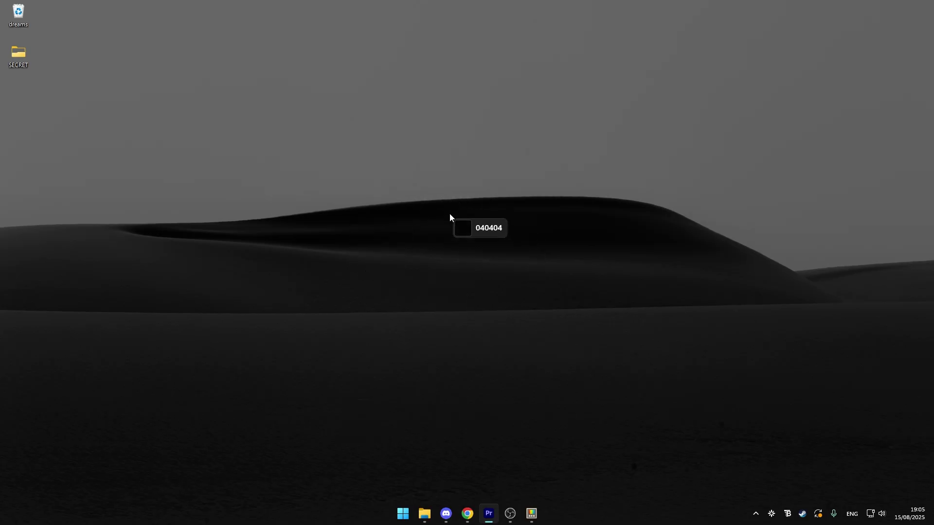
click(433, 214)
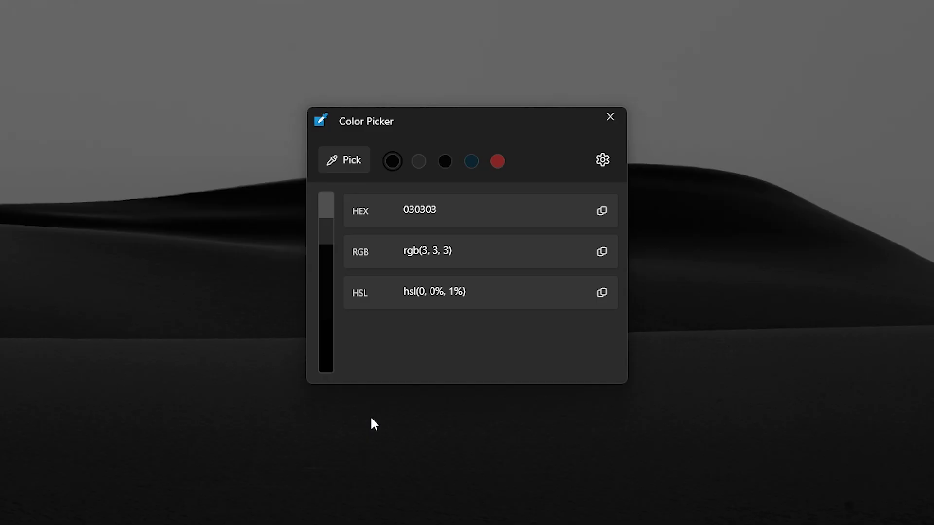
Close the colour editor and trigger the Find My Mouse spotlight twice with Ctrl
key(Escape)
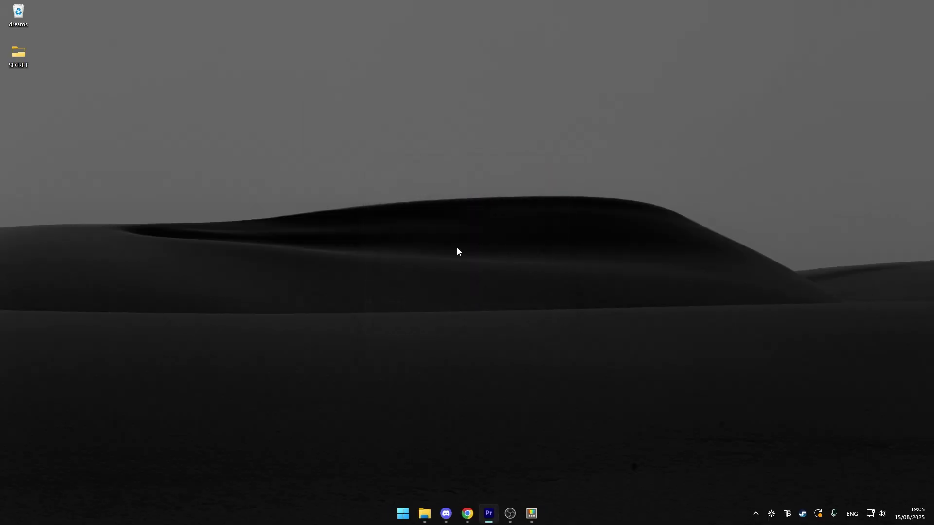
key(ctrl)
key(ctrl)
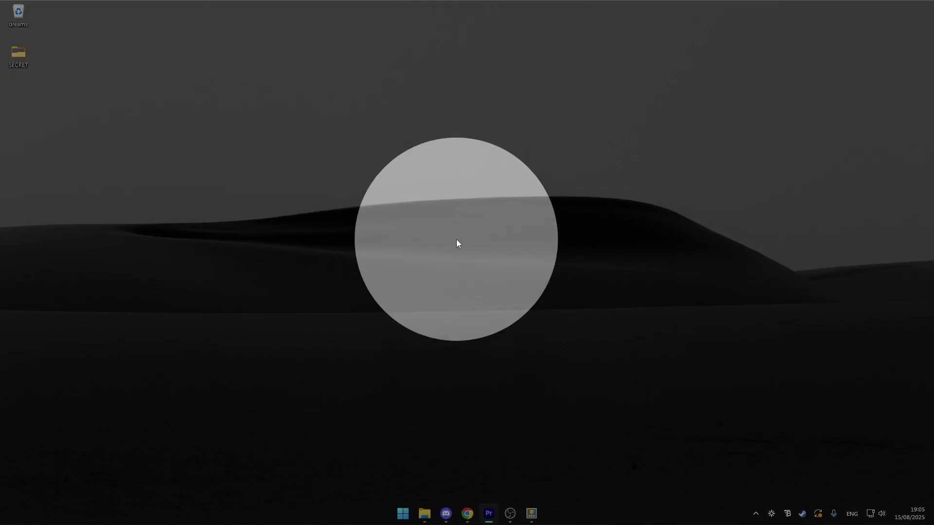
click(460, 257)
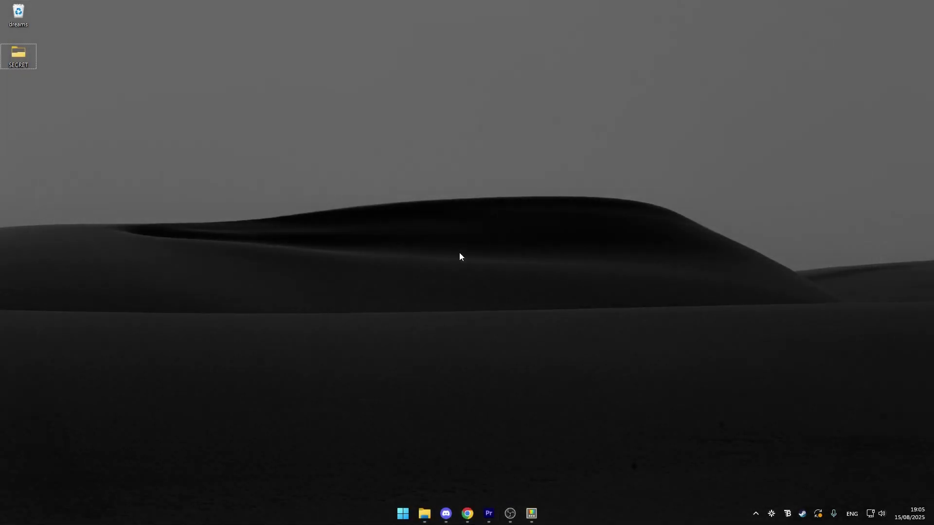
key(ctrl)
key(ctrl)
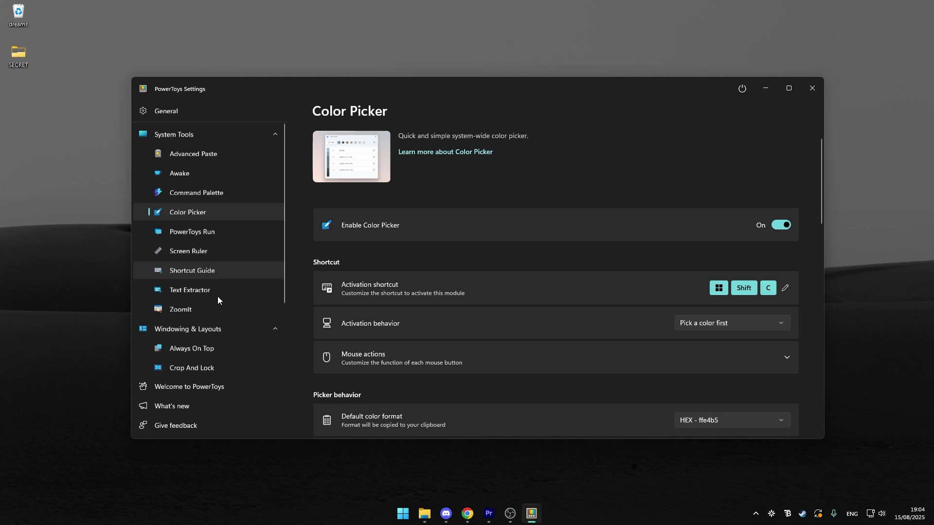
Scroll the PowerToys Settings sidebar and expand the Input / Output group
scroll(216, 302, down, 3)
click(217, 327)
scroll(219, 287, down, 2)
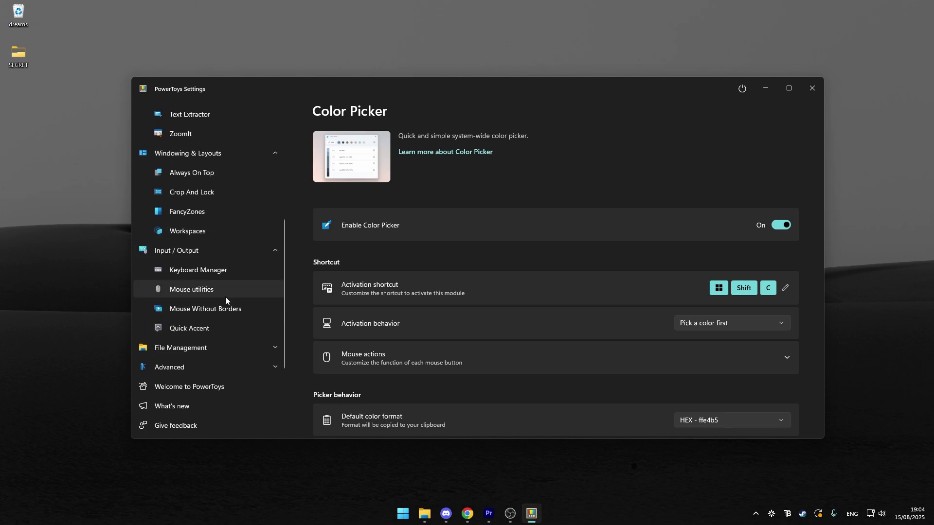
Expand PowerToys' File Management group, then open the SECRET folder and select the duck image
click(226, 347)
scroll(223, 302, down, 3)
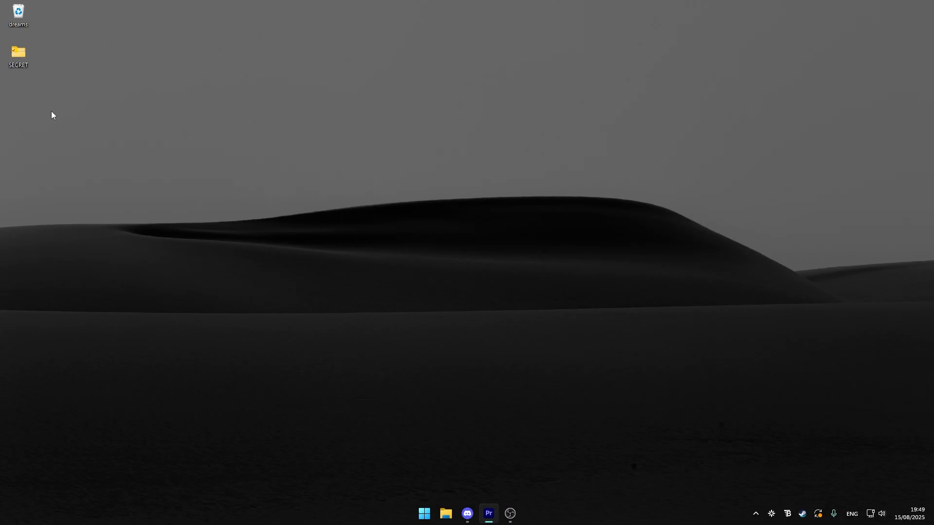
double_click(23, 58)
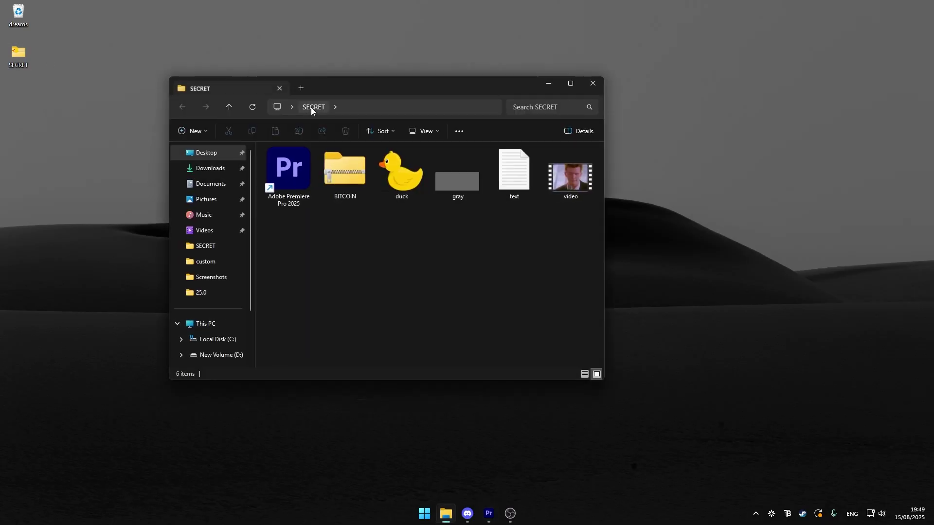
mouse_move(415, 224)
mouse_down()
mouse_move(389, 173)
mouse_move(413, 238)
mouse_up()
Search all of This PC for 'duck' in File Explorer
click(212, 325)
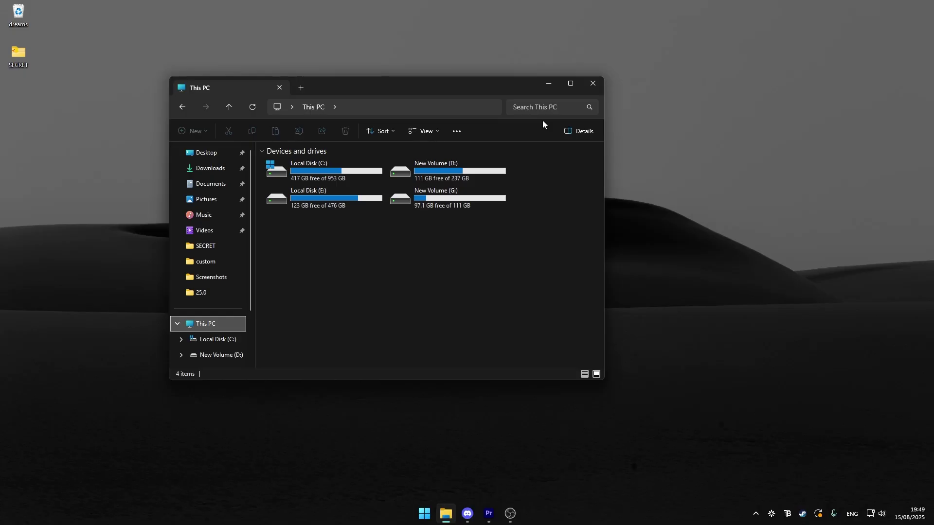
click(549, 107)
text(duck)
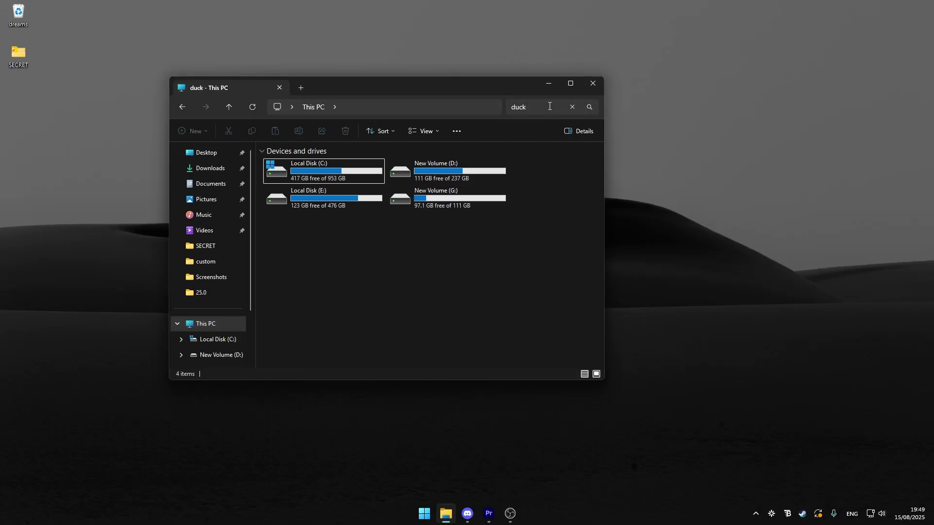
key(Return)
drag(424, 89, 444, 63)
Launch Everything from Start and arrange it beside the Explorer window
key(super)
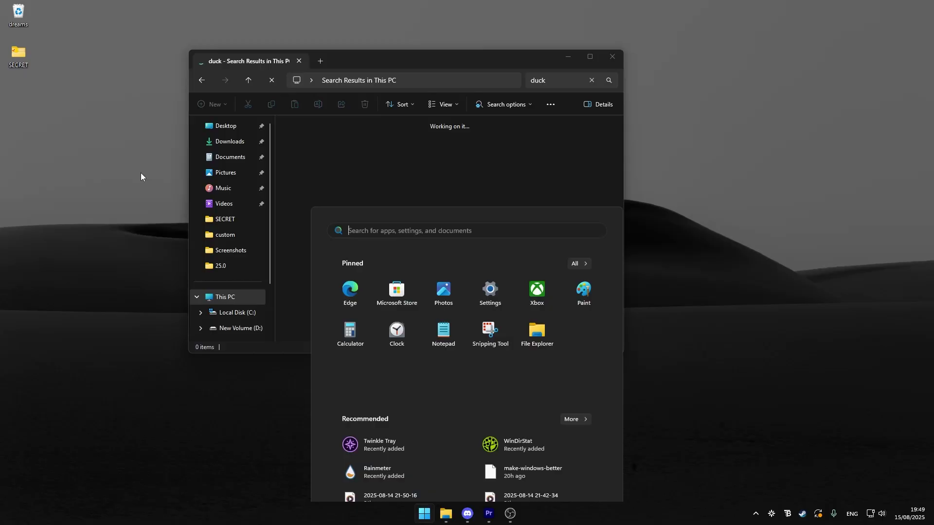
text(everything)
key(Return)
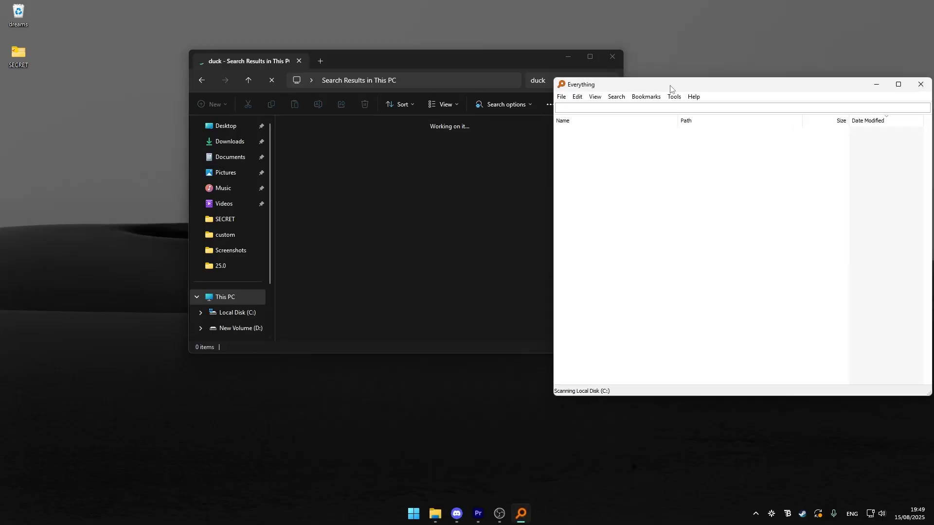
drag(671, 86, 674, 78)
drag(427, 58, 338, 73)
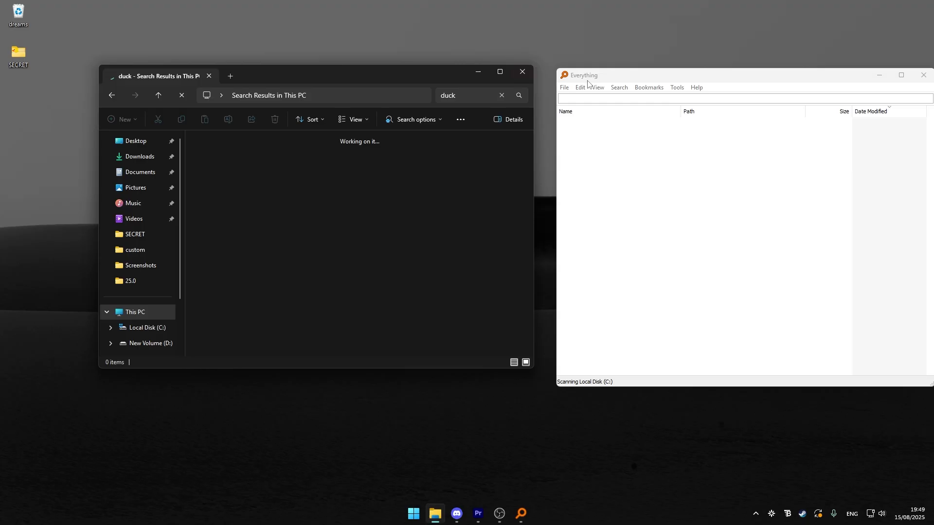
drag(588, 80, 574, 74)
drag(389, 74, 345, 75)
Search for 'duck' in Everything and look through the 36 matching files
click(571, 72)
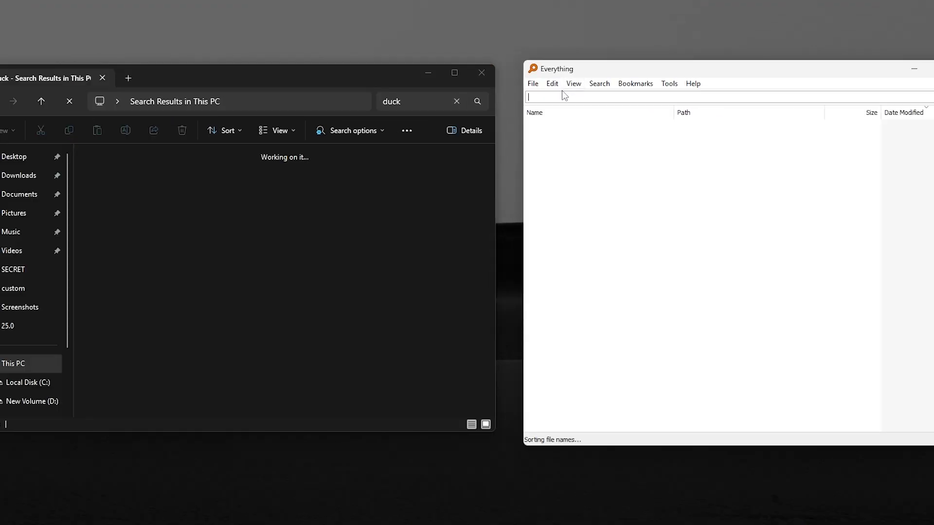
text(duck)
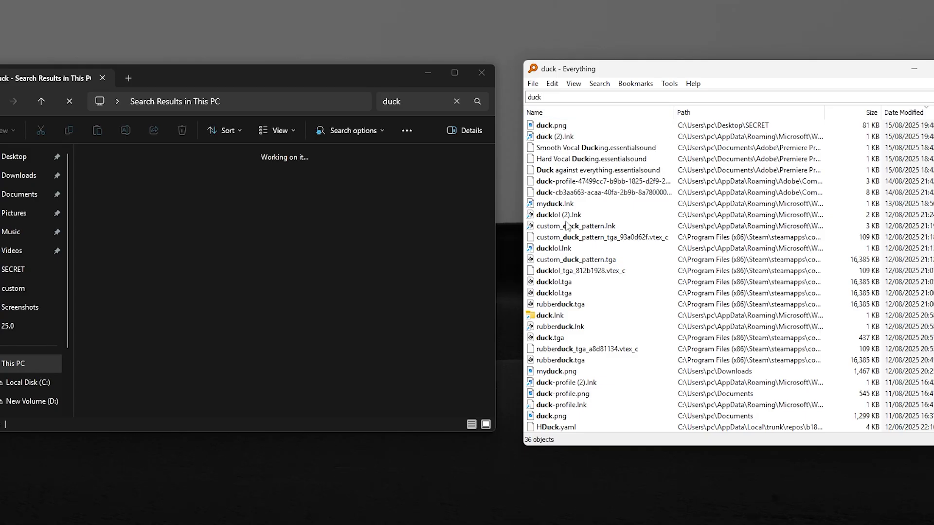
scroll(565, 229, down, 3)
scroll(566, 229, up, 3)
scroll(566, 229, down, 3)
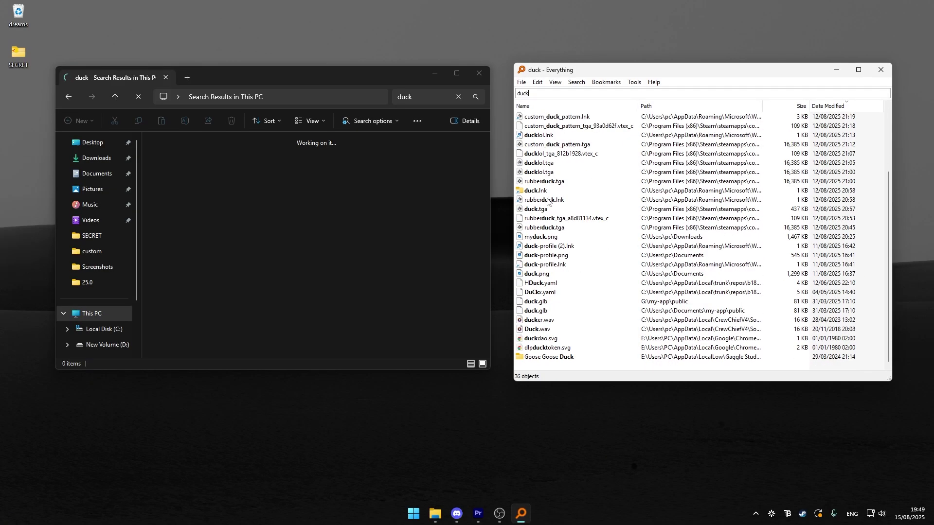
scroll(547, 201, up, 3)
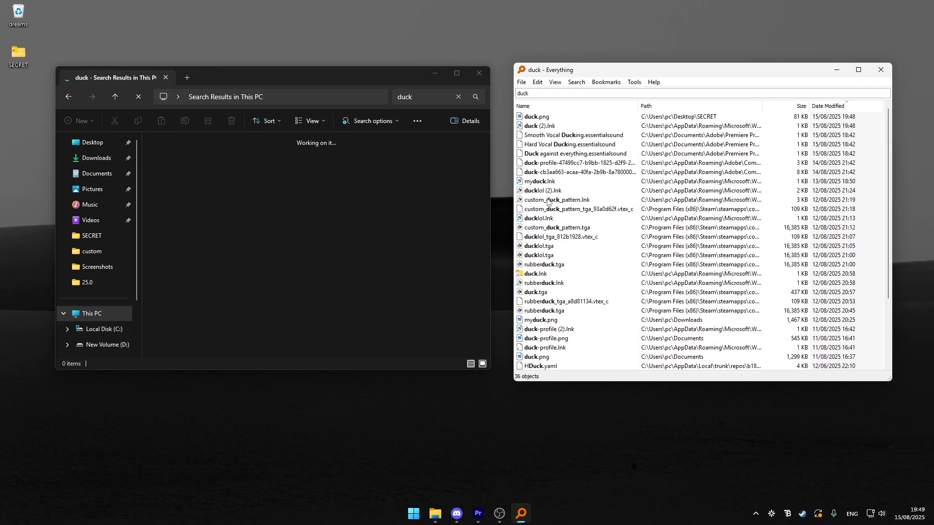
Clear the query, retry 'duck' and 'zip', and leave the search empty to list all files
double_click(546, 94)
key(BackSpace)
scroll(574, 186, down, 5)
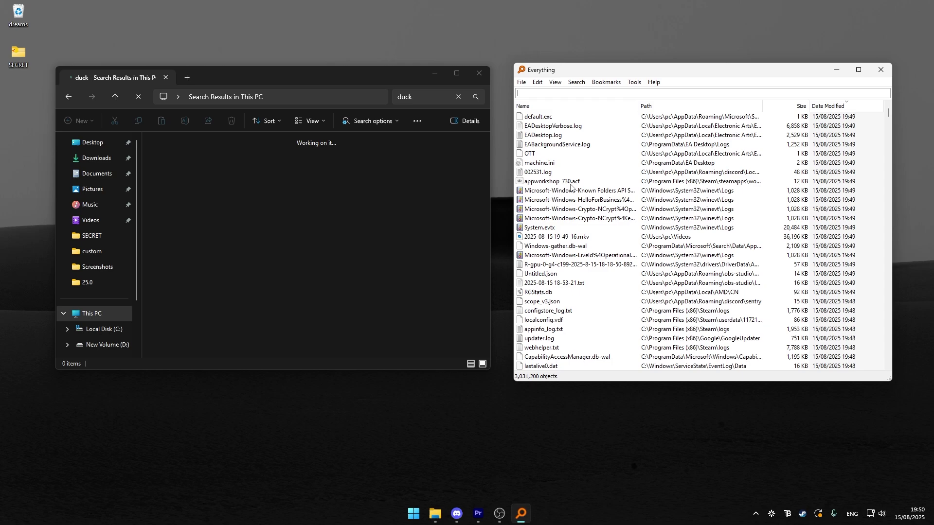
scroll(581, 189, up, 5)
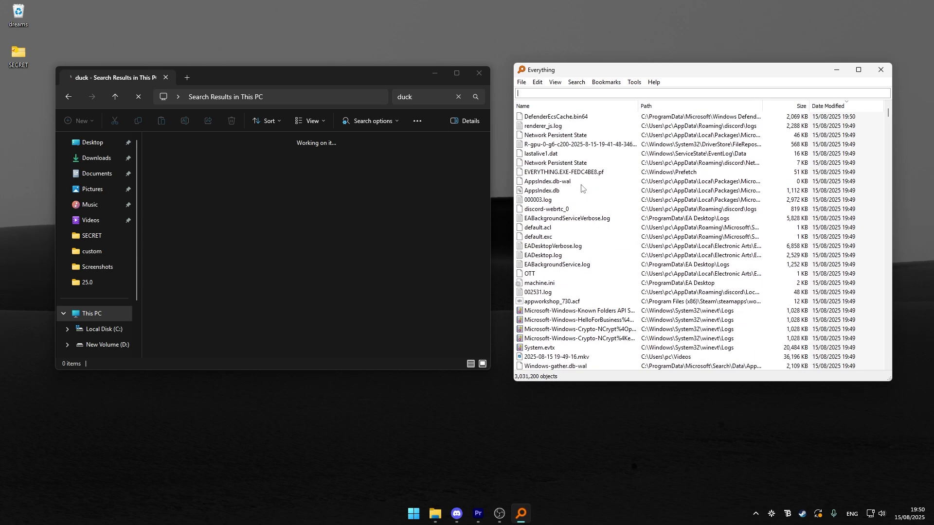
text(duck)
key(ctrl+a)
key(BackSpace)
text(zip)
key(BackSpace)
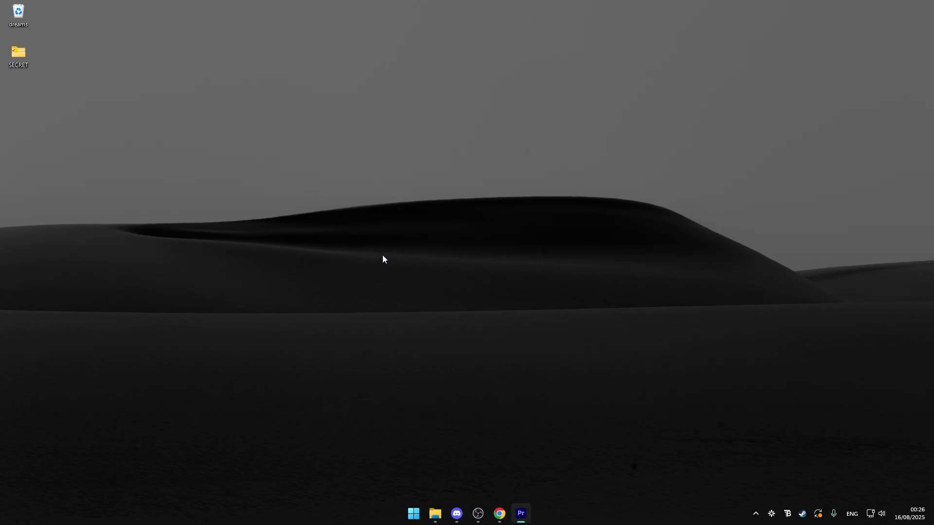
Open Settings > System > Clipboard to show Clipboard history switched On
key(super+i)
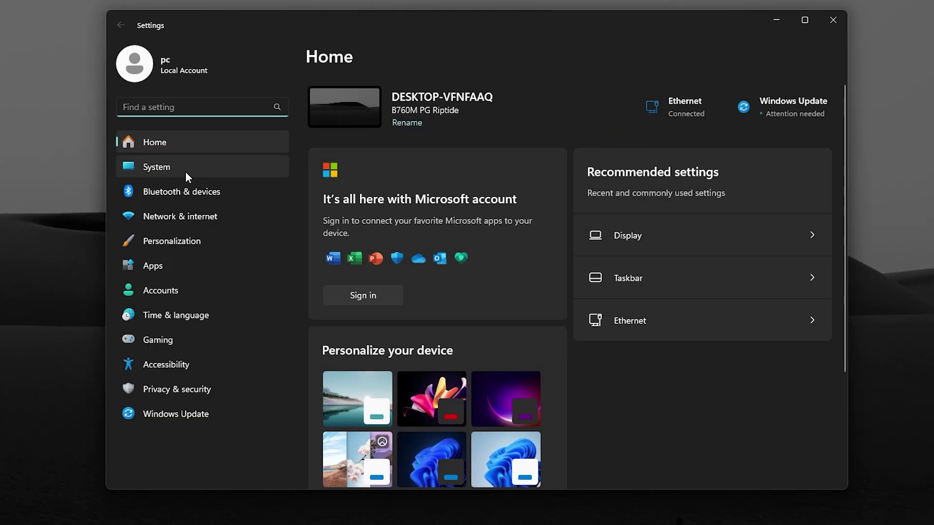
click(245, 191)
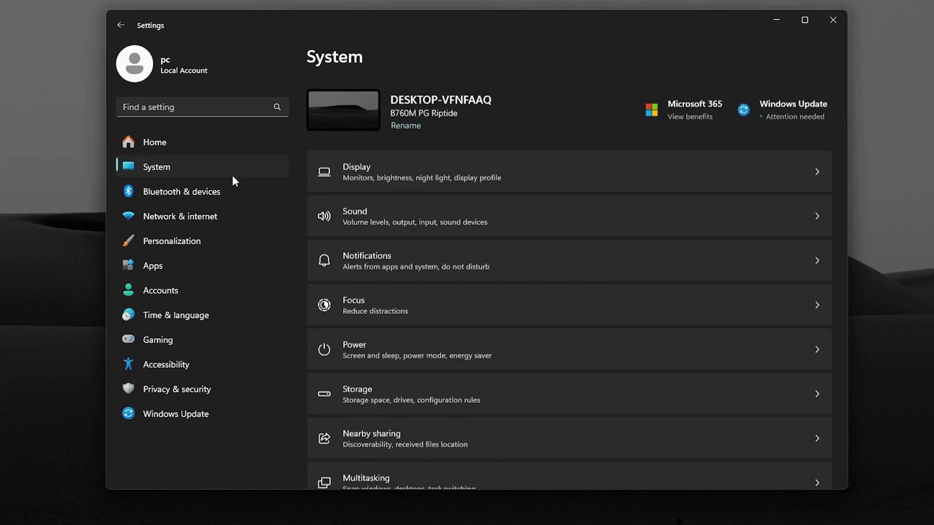
scroll(403, 262, down, 3)
scroll(388, 263, down, 5)
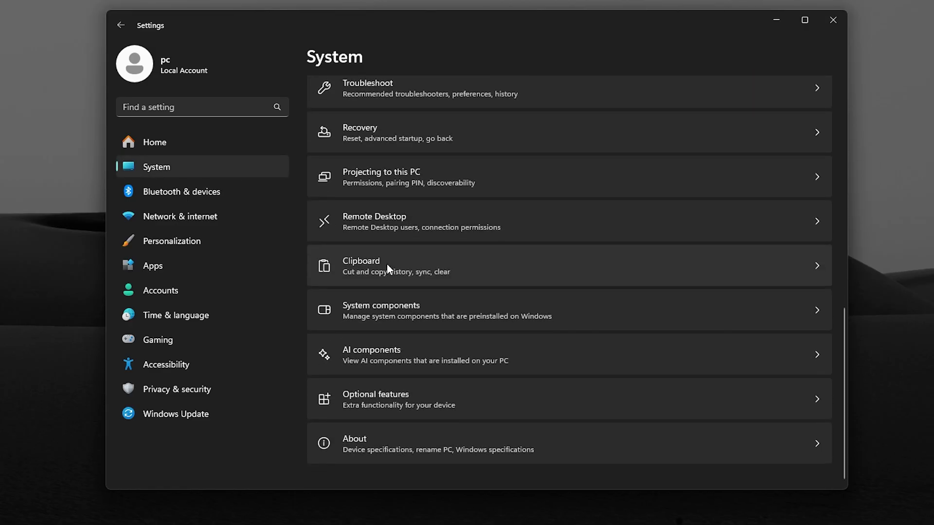
click(367, 273)
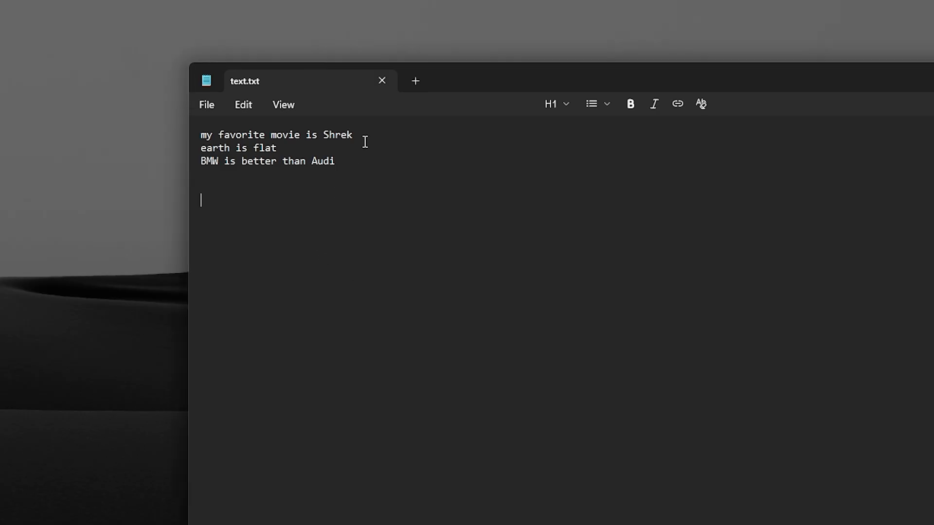
Copy the lines 'my favorite movie is Shrek', 'earth is flat' and 'BMW is better than Audi'
drag(363, 140, 179, 130)
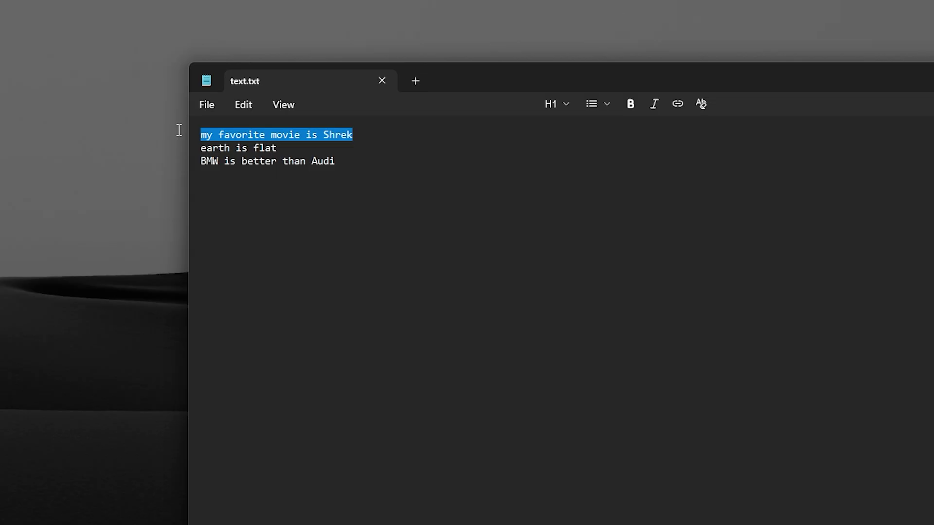
drag(306, 150, 179, 154)
drag(340, 161, 192, 161)
key(super+c)
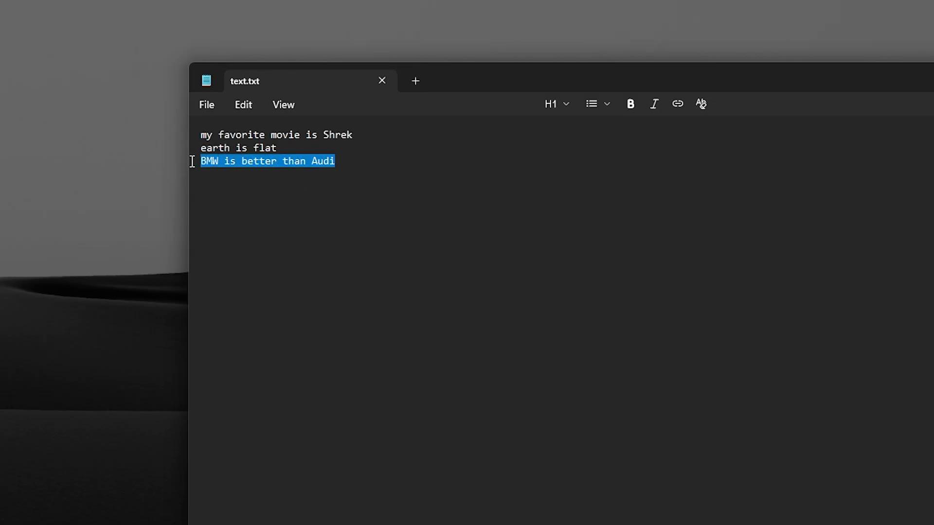
Paste 'BMW is better than Audi' below the text from clipboard history
click(257, 192)
key(super+v)
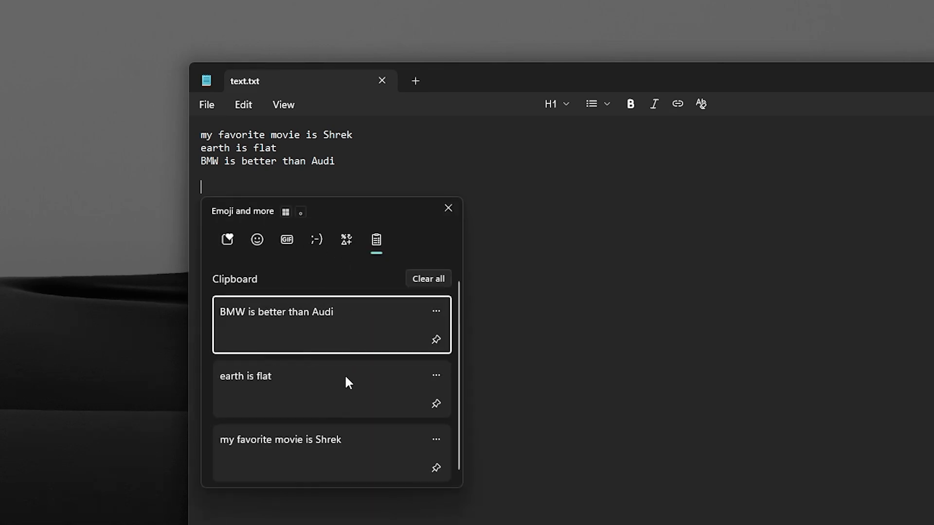
click(288, 333)
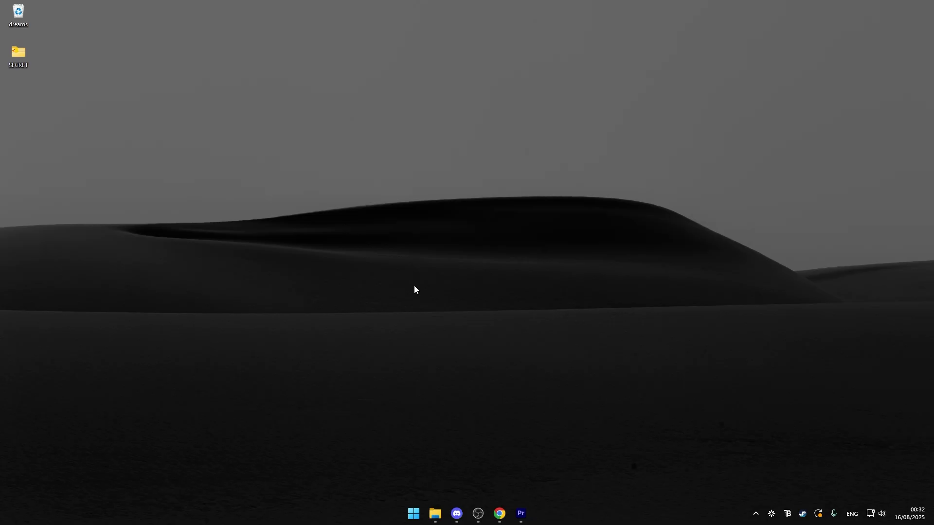
Capture a freeform snip around the dune and open it in the Snipping Tool editor
key(super+shift+s)
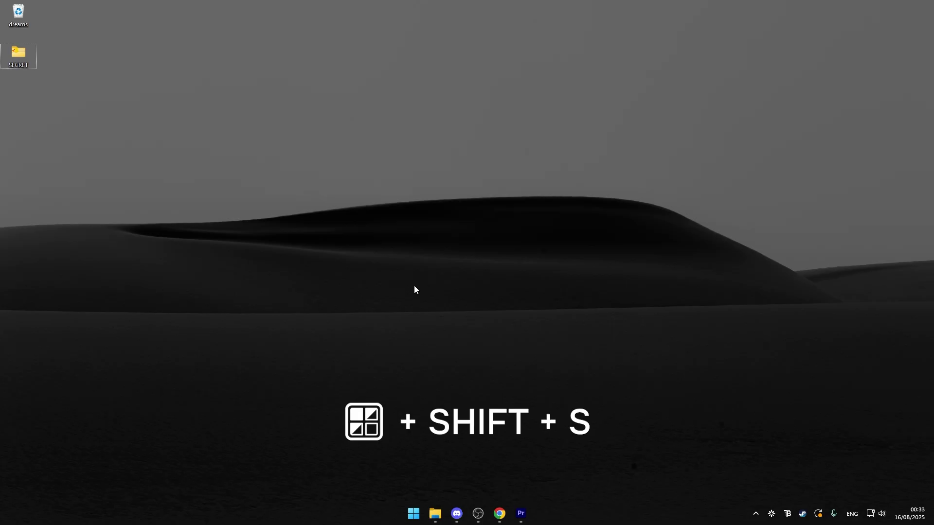
key(super+shift+s)
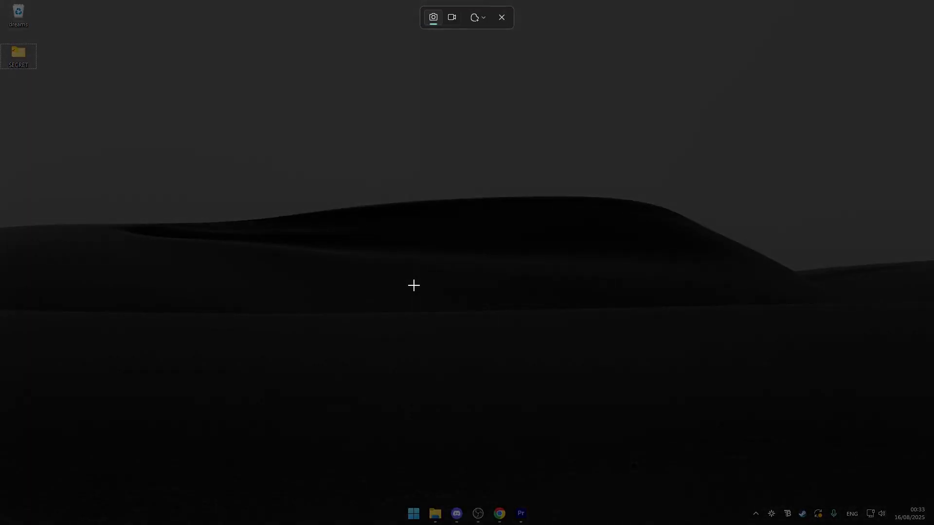
mouse_move(355, 151)
mouse_down()
mouse_move(310, 308)
mouse_move(677, 420)
mouse_move(846, 154)
mouse_move(448, 64)
mouse_move(340, 151)
mouse_up()
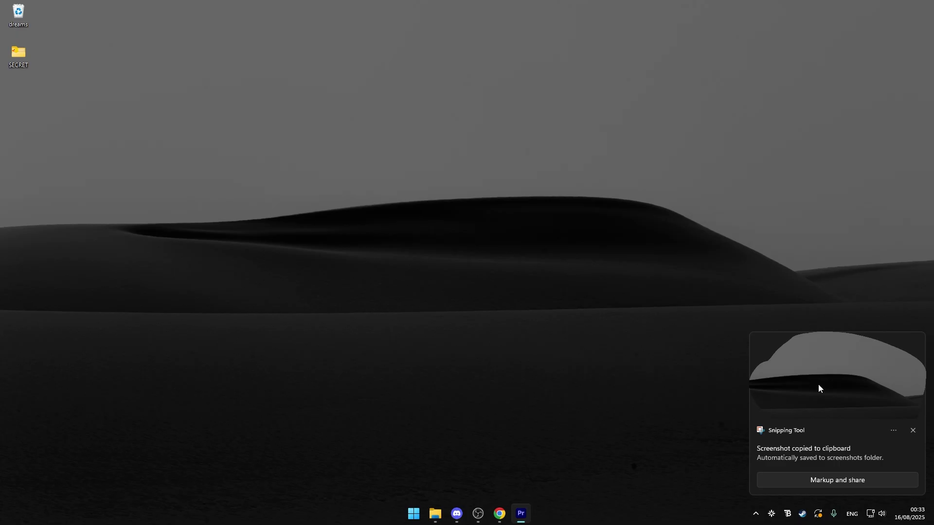
click(838, 383)
Draw a red smiley on the snip: a two-stroke mouth and left and right eyes
drag(570, 197, 514, 257)
mouse_move(362, 172)
mouse_down()
mouse_move(409, 217)
mouse_move(453, 234)
mouse_up()
drag(398, 110, 392, 113)
drag(535, 117, 539, 125)
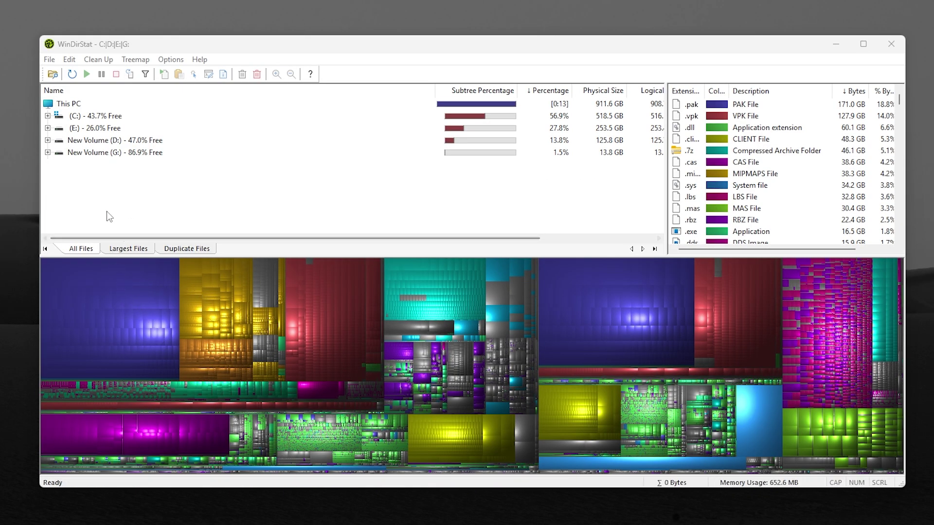
Trace the large blue treemap block to its file and step up to the Squad folder
click(155, 329)
scroll(223, 211, up, 10)
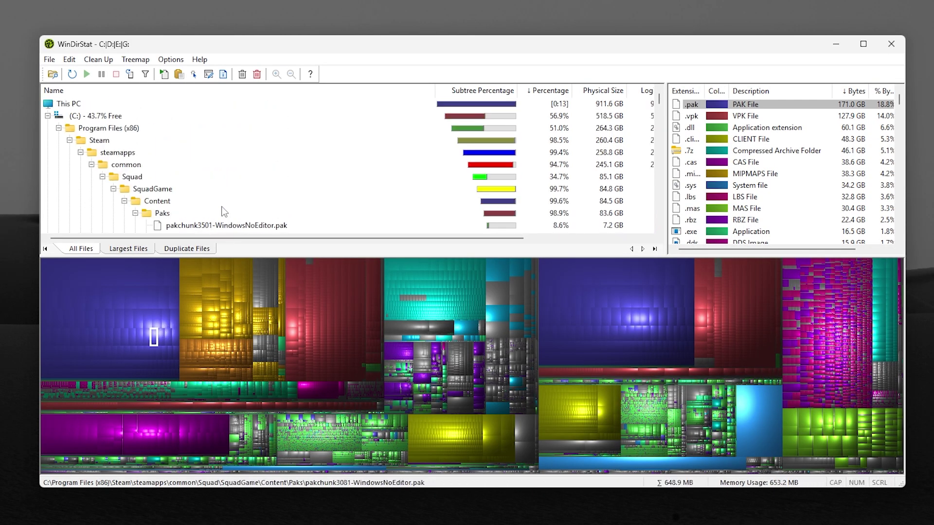
key(BackSpace)
key(BackSpace)
key(BackSpace)
key(BackSpace)
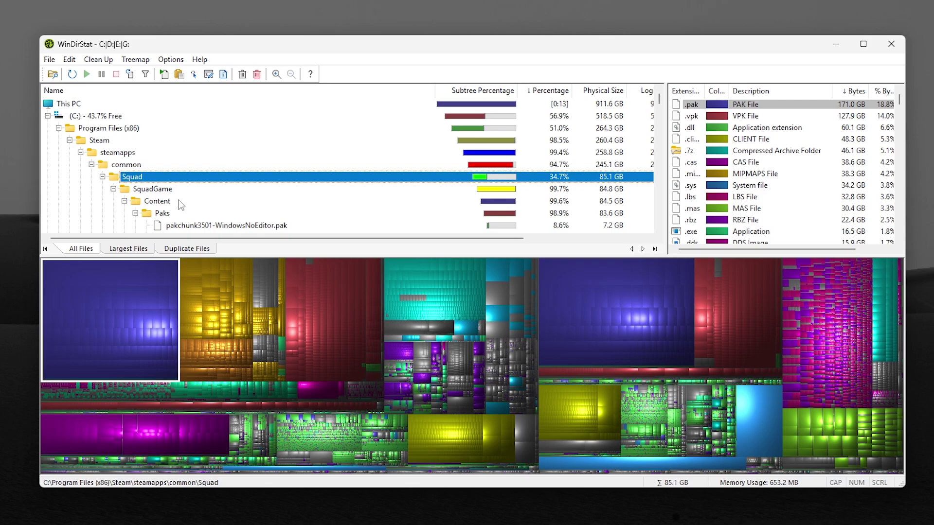
scroll(217, 214, down, 2)
Locate pak01_069.vpk, then cas_11.cas in the purple treemap block
click(337, 318)
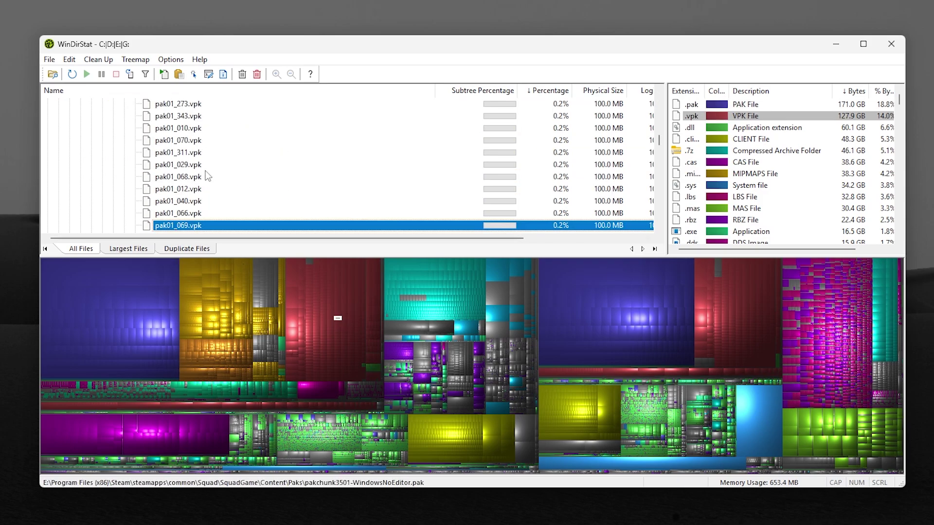
scroll(244, 193, up, 10)
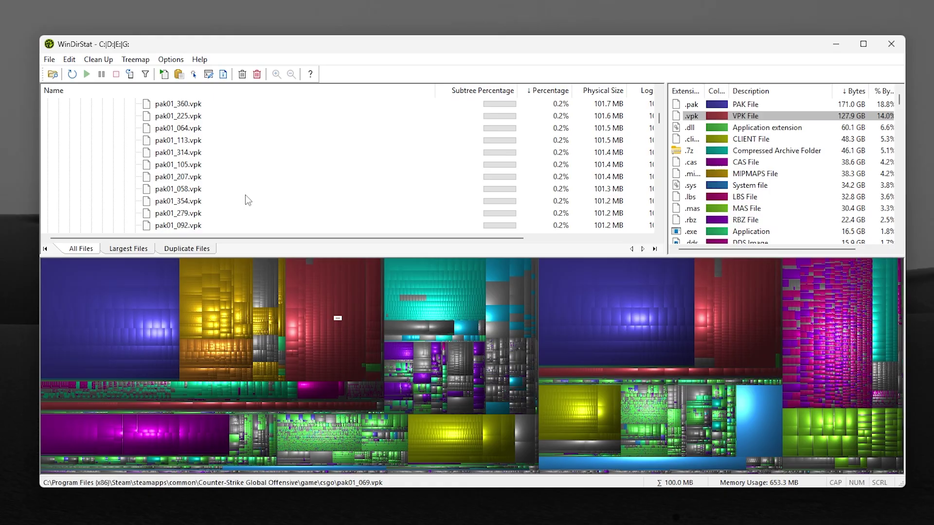
scroll(246, 196, up, 10)
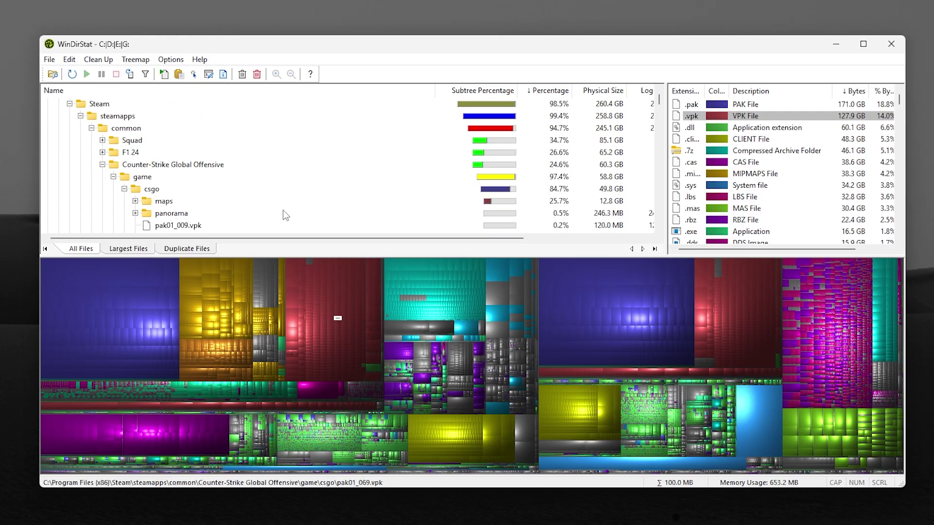
click(153, 425)
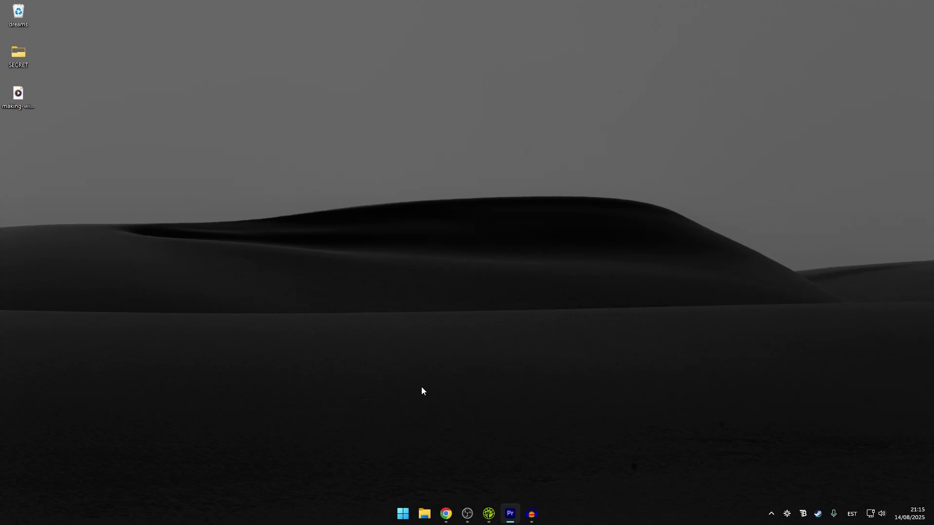
click(791, 514)
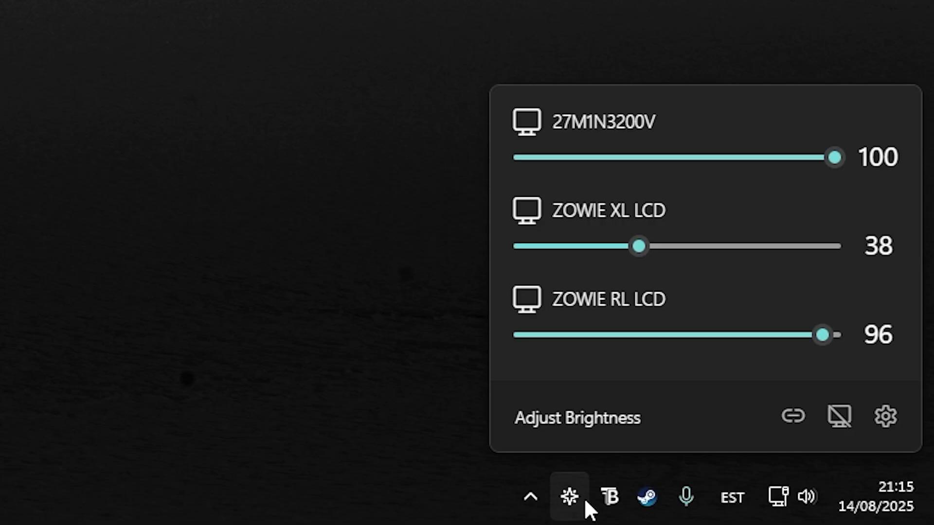